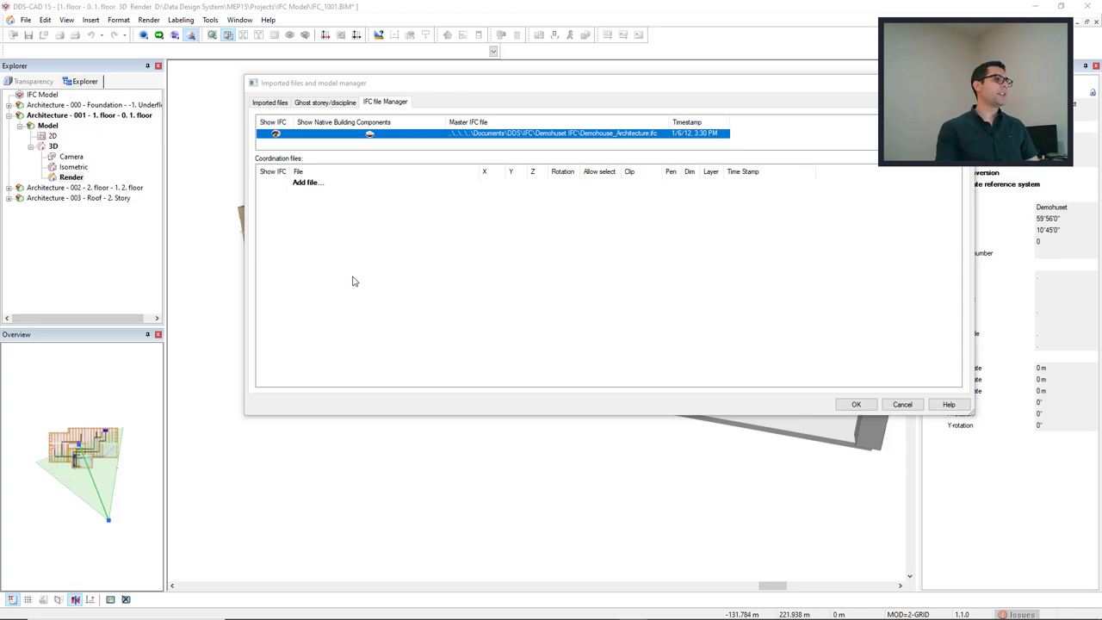
# Step: Link Demohouse_Structure.ifc as a coordination file, keeping all Building and Structural Elements checked
pyautogui.click(312, 188)
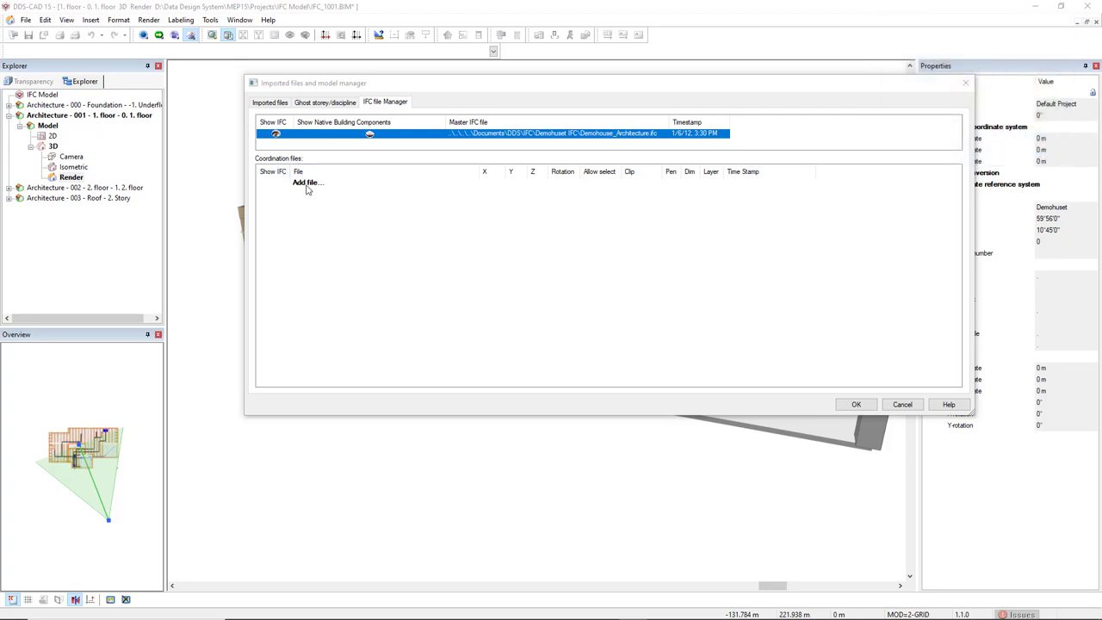
pyautogui.doubleClick(307, 188)
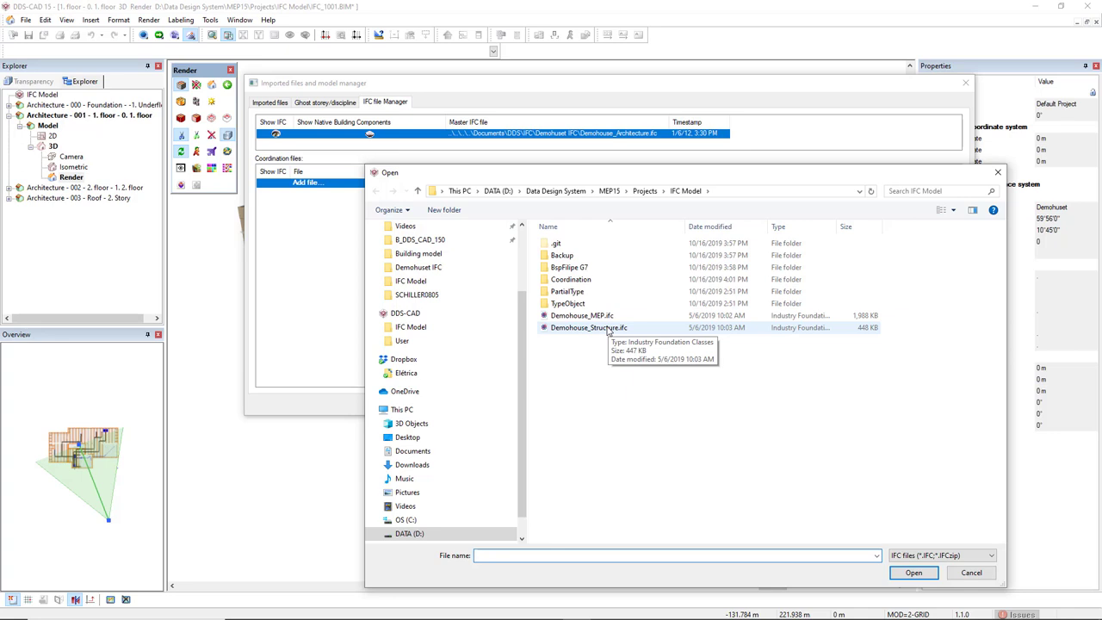
pyautogui.doubleClick(603, 328)
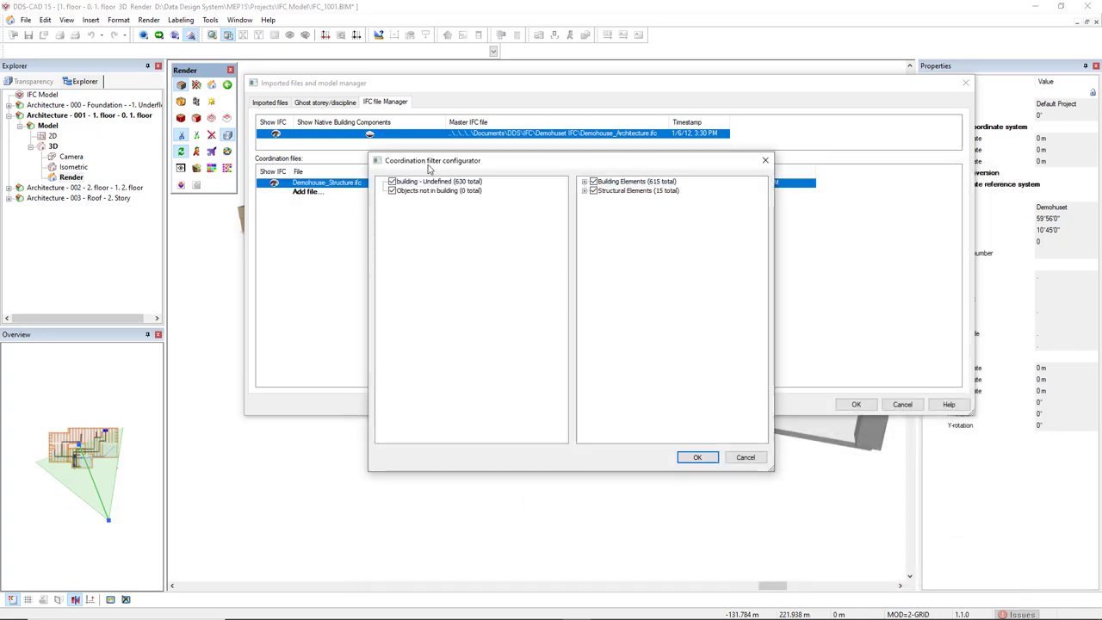
pyautogui.click(585, 182)
pyautogui.click(585, 228)
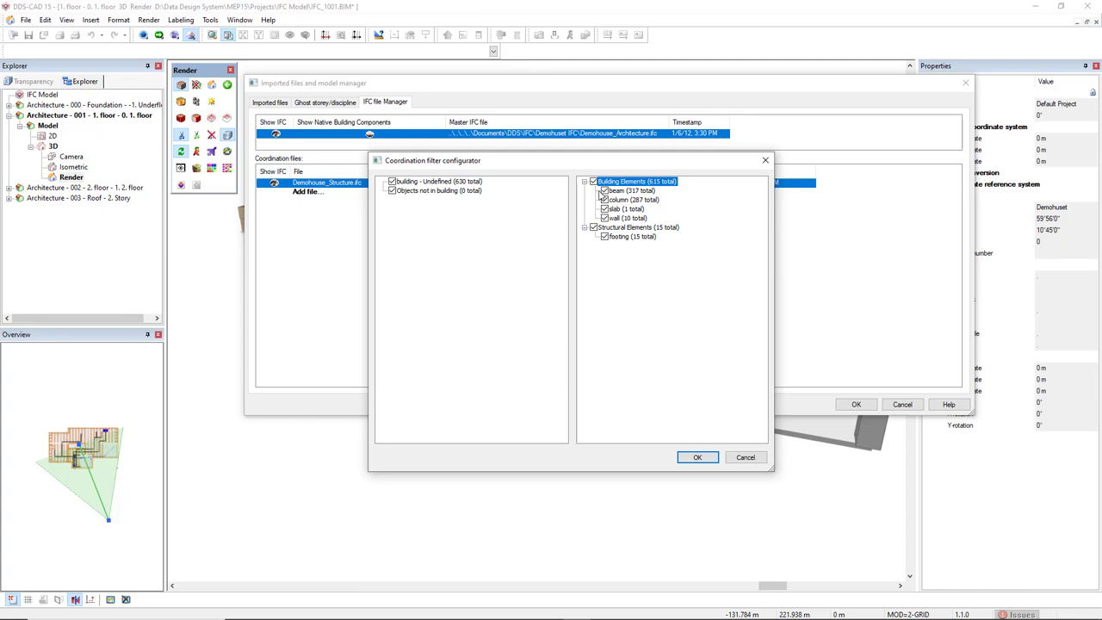
pyautogui.click(705, 459)
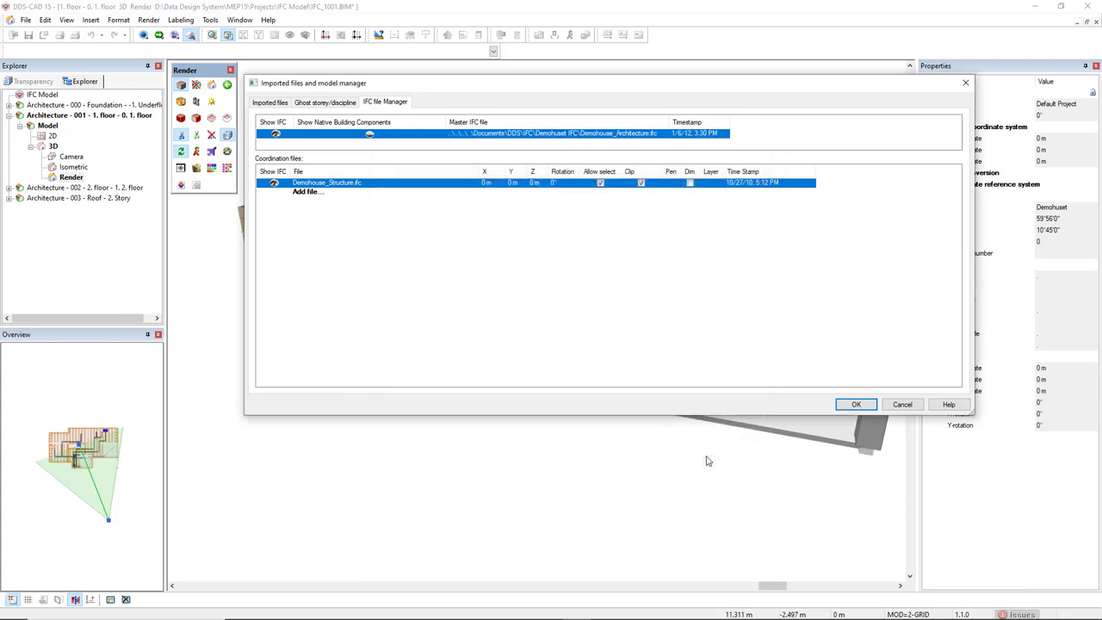
# Step: Link Demohouse_MEP.ifc as a second coordination file with its Hvac, Building Service and Electrical elements
pyautogui.click(306, 193)
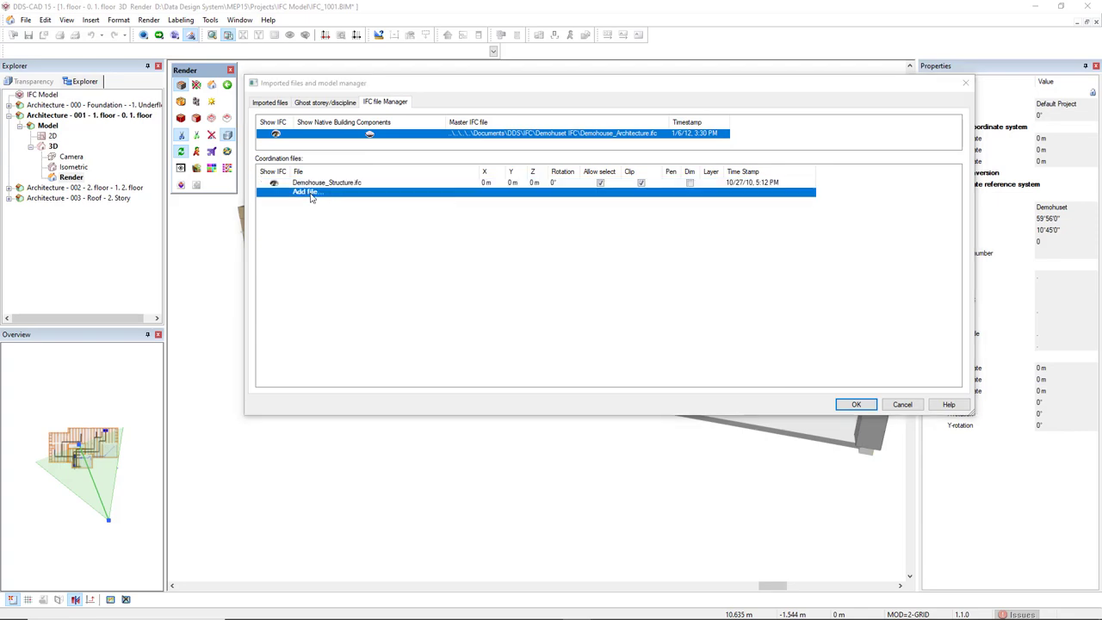
pyautogui.doubleClick(585, 317)
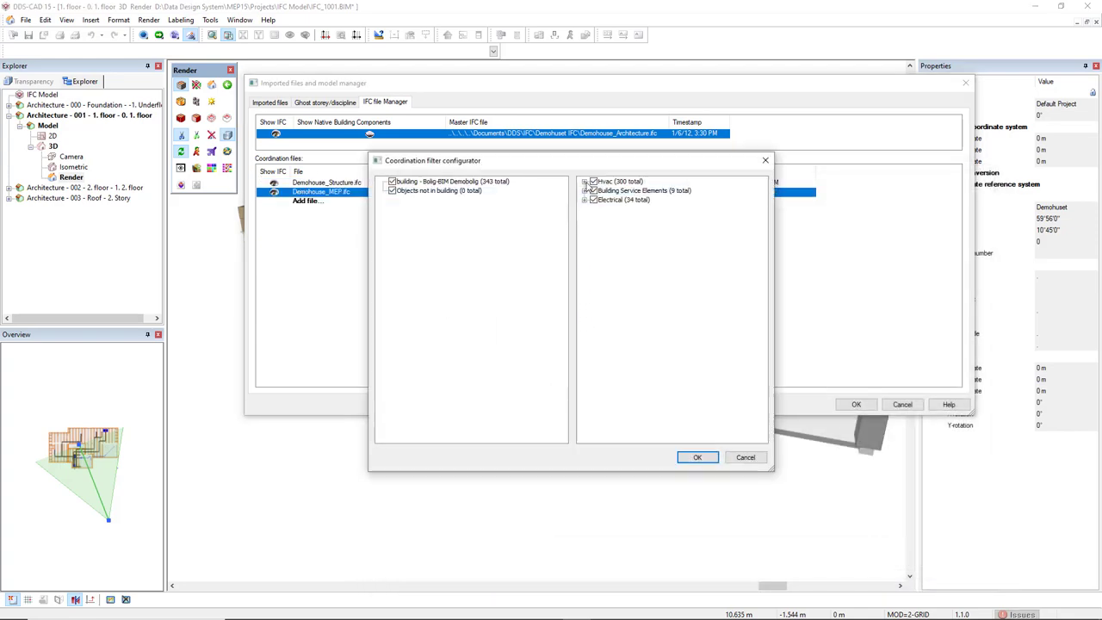
pyautogui.click(585, 181)
pyautogui.click(584, 265)
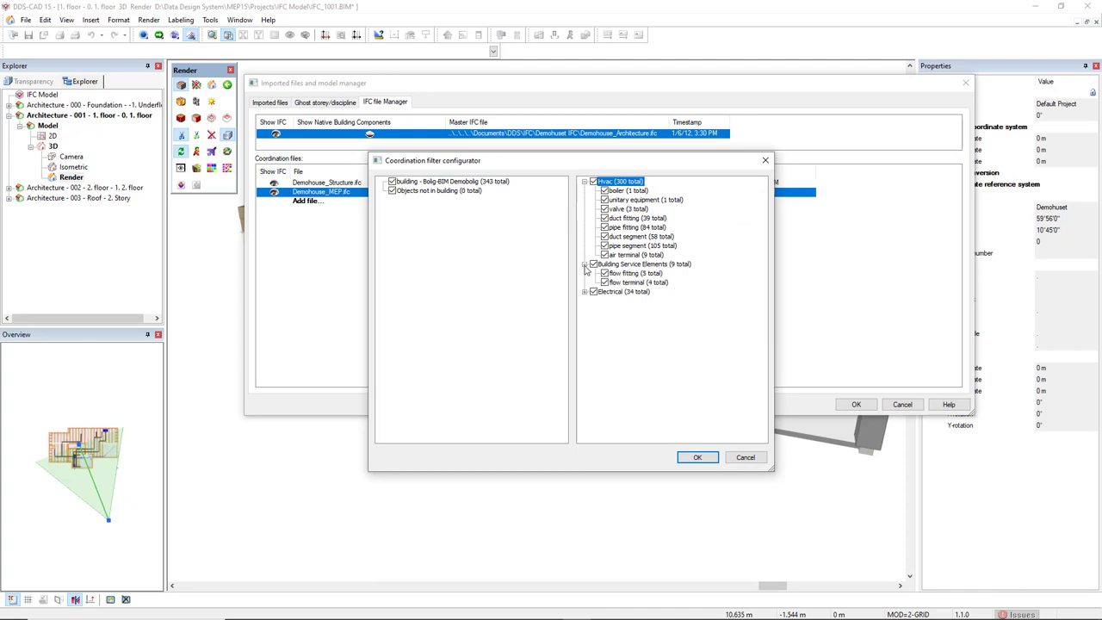
pyautogui.click(585, 292)
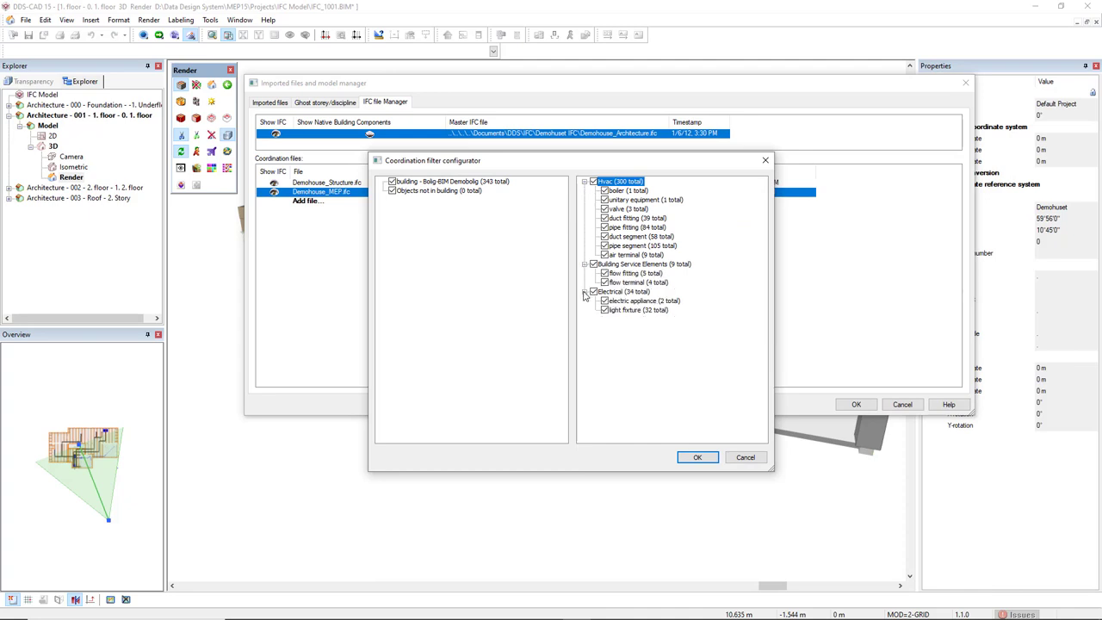
pyautogui.click(689, 458)
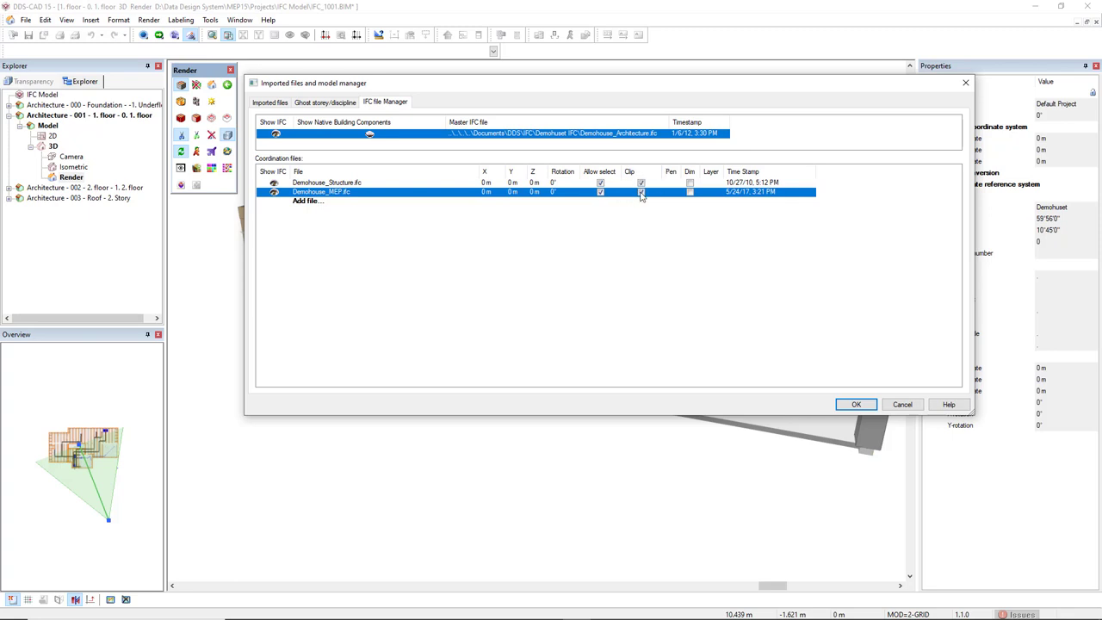
# Step: Enable Clip for Demohouse_Structure.ifc, apply, and orbit the combined architecture, structure and MEP model
pyautogui.click(641, 183)
pyautogui.click(855, 405)
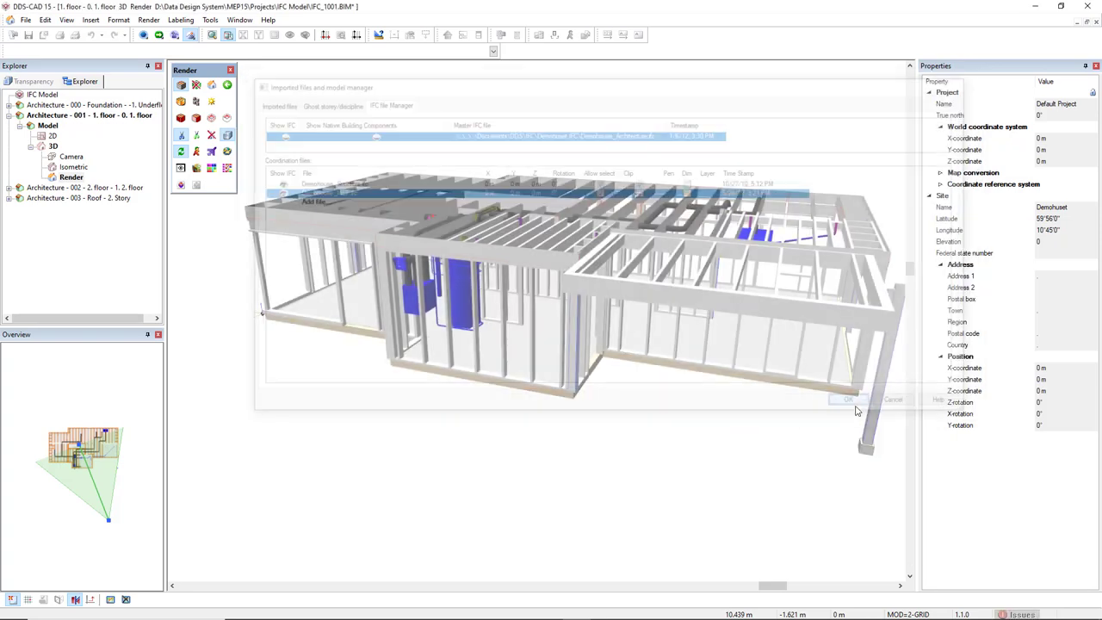
pyautogui.moveTo(748, 294); pyautogui.dragTo(685, 303, button='middle')
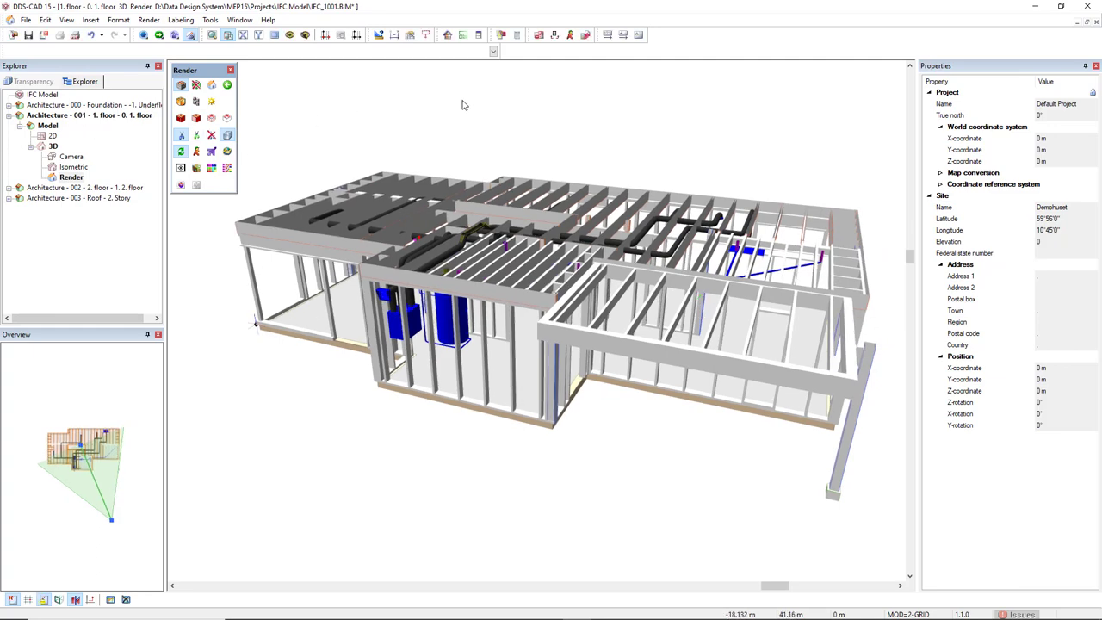
pyautogui.click(501, 35)
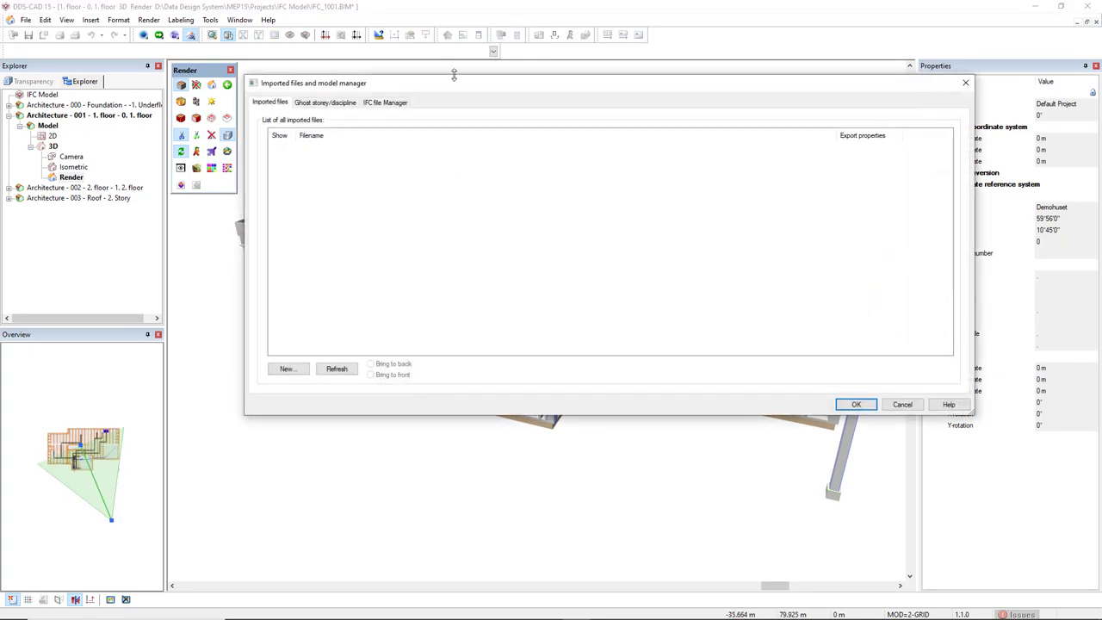
# Step: Turn off Clip for Demohouse_MEP.ifc so its full ductwork shows above the building
pyautogui.click(392, 105)
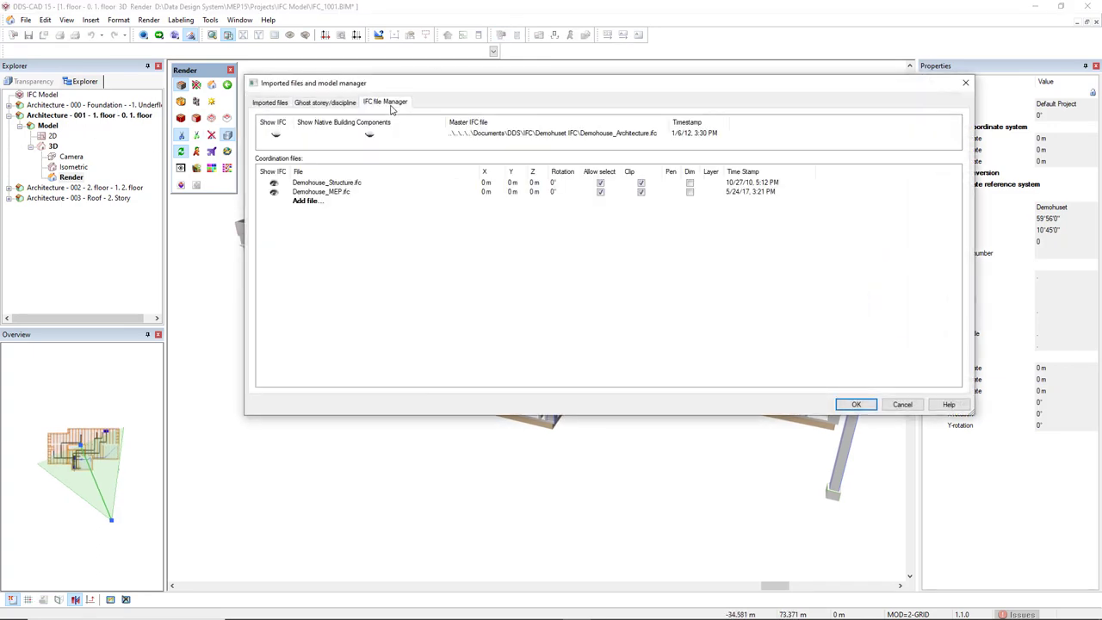
pyautogui.click(642, 194)
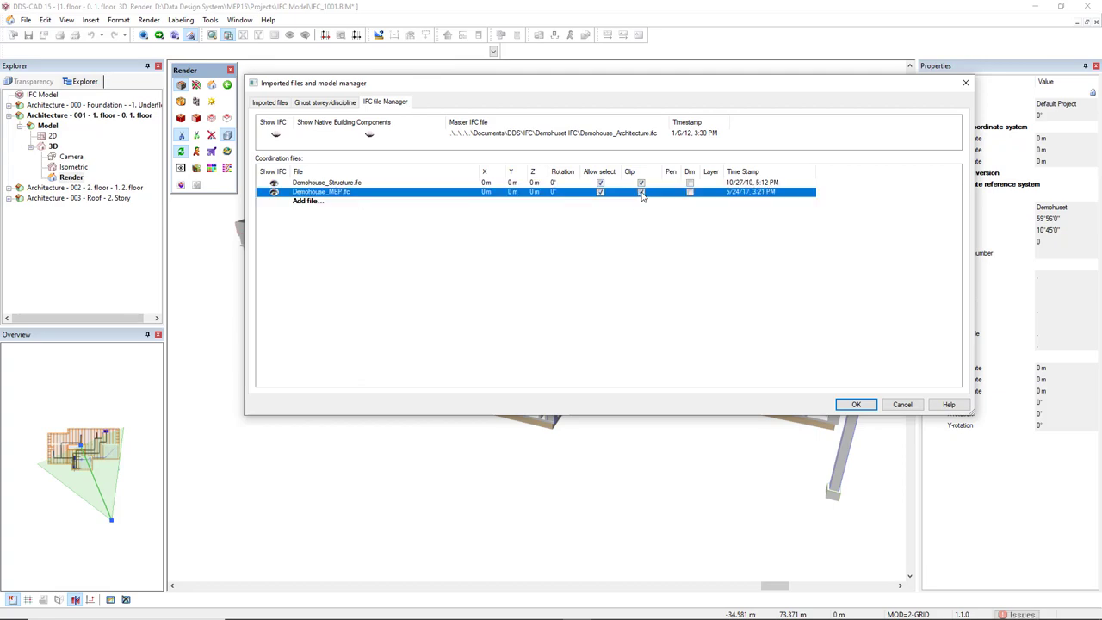
pyautogui.click(856, 405)
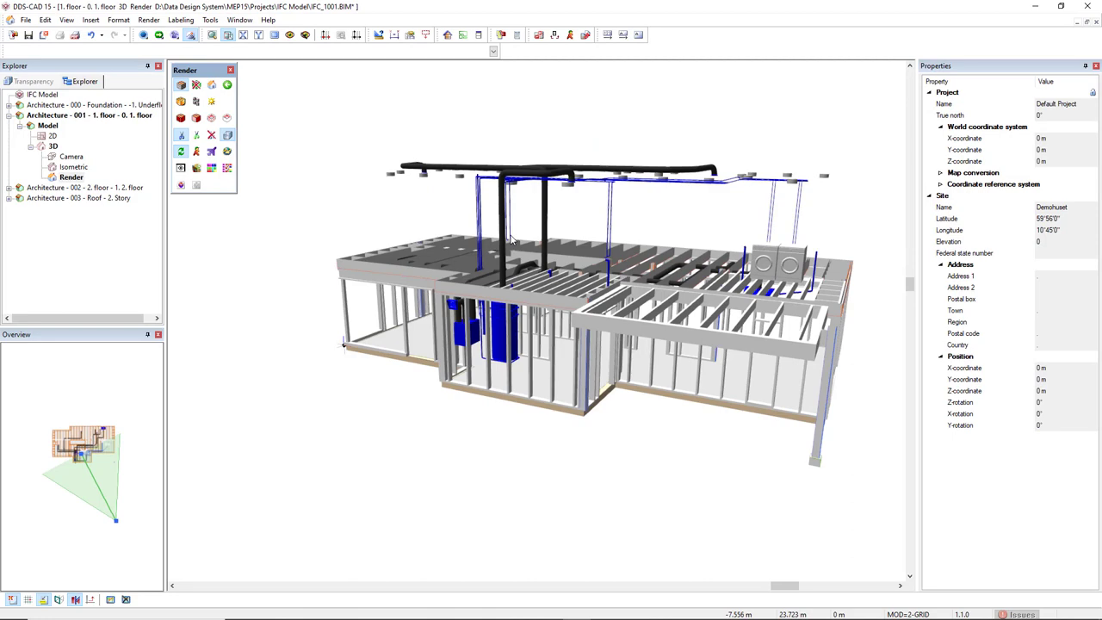
pyautogui.click(500, 35)
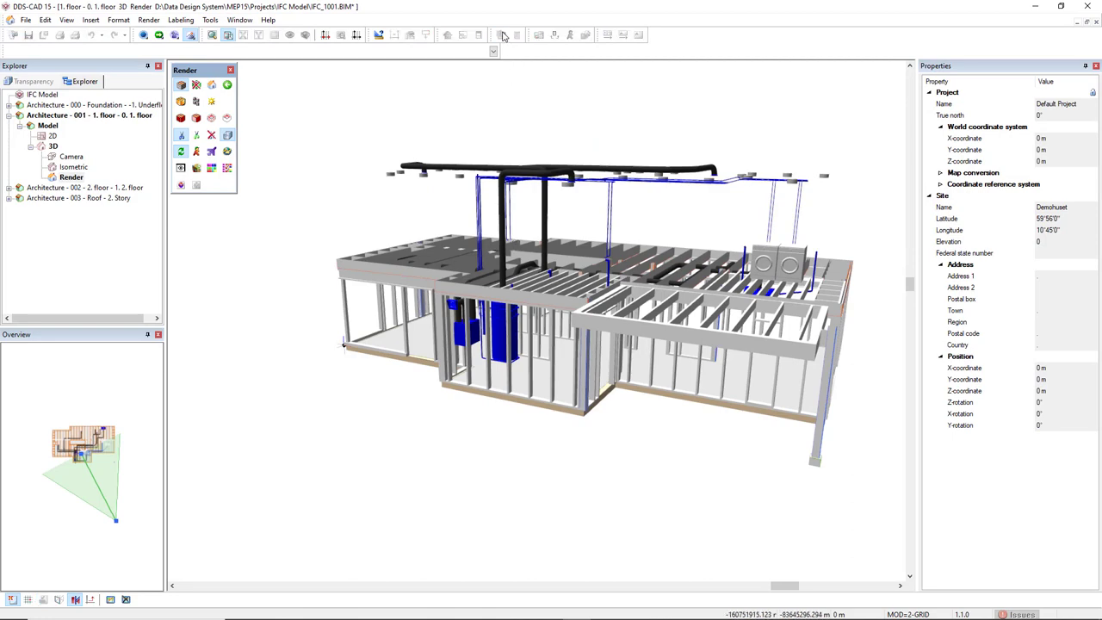
pyautogui.click(394, 103)
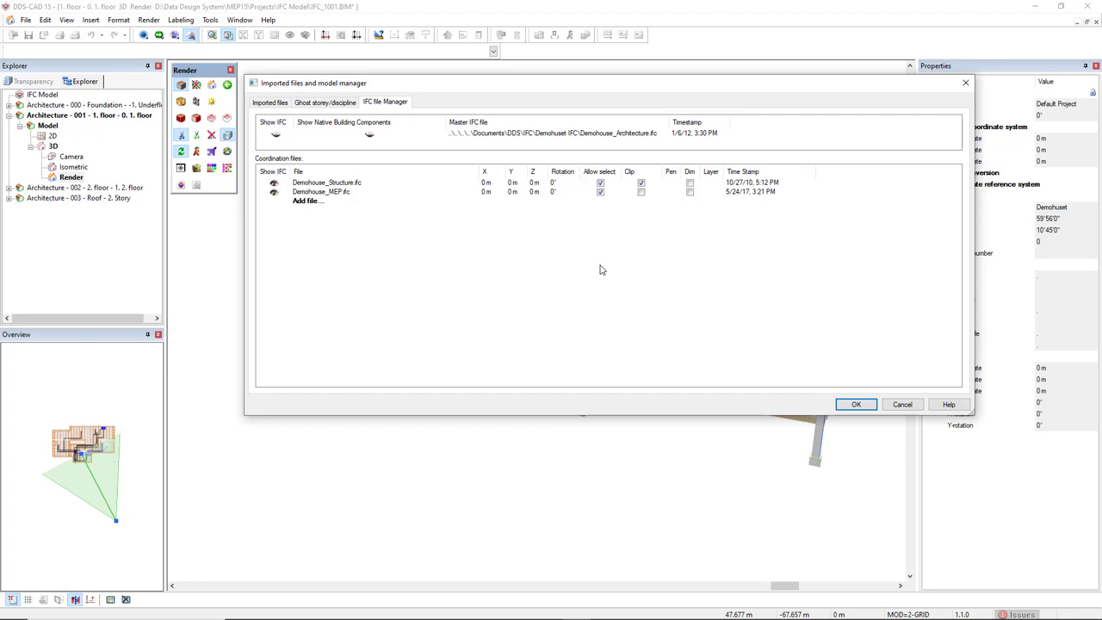
# Step: Assign pen 003 Red to the Demohouse_Structure.ifc coordination file
pyautogui.click(674, 185)
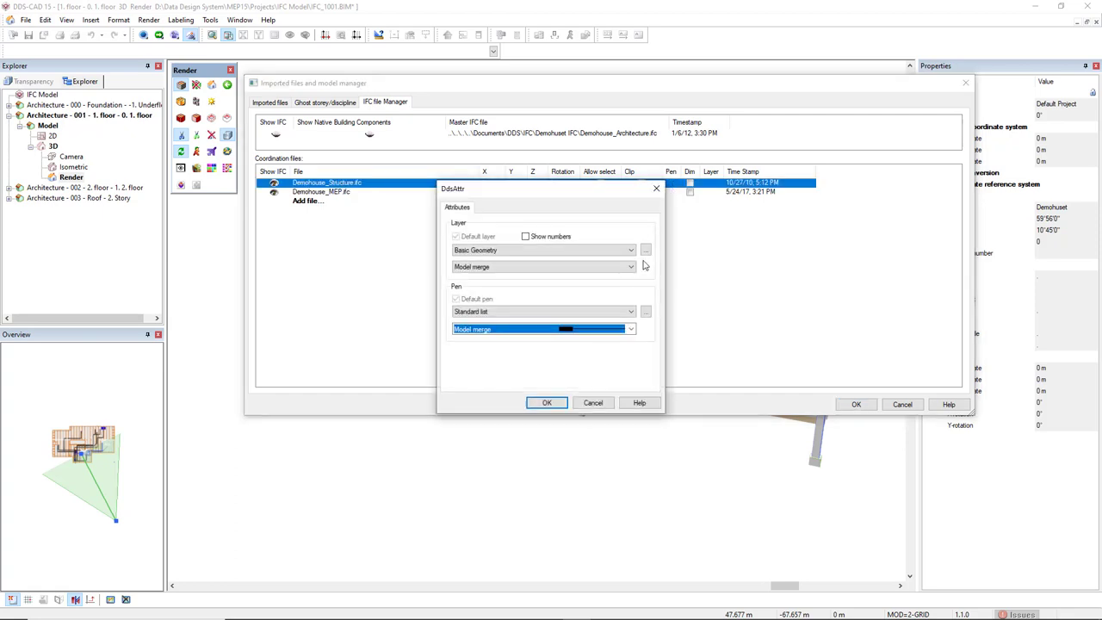
pyautogui.click(632, 330)
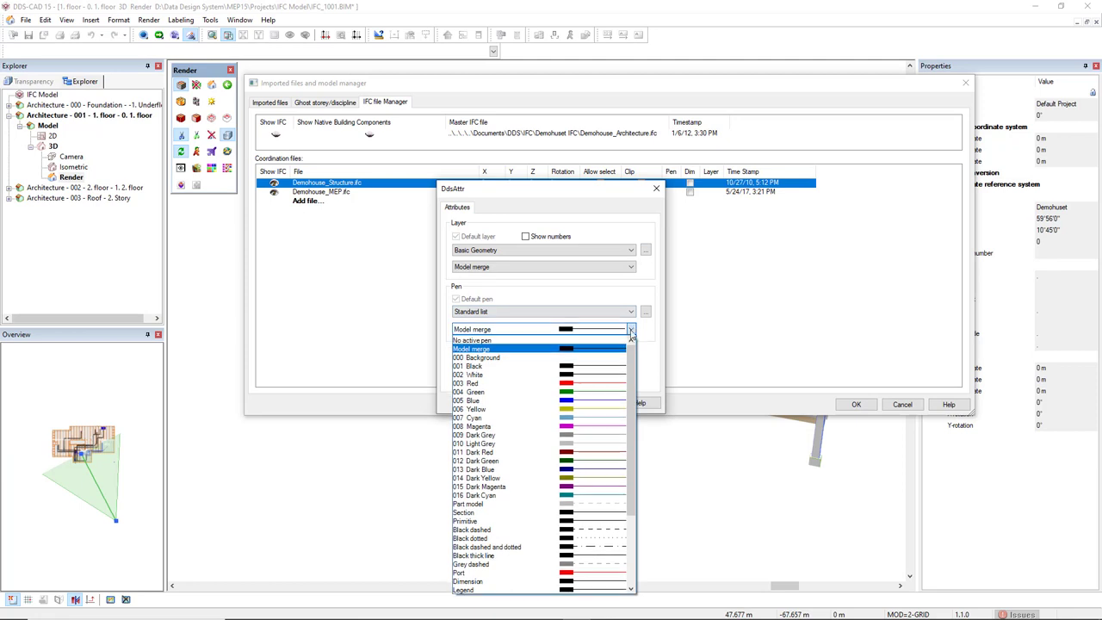
pyautogui.click(606, 382)
pyautogui.click(548, 403)
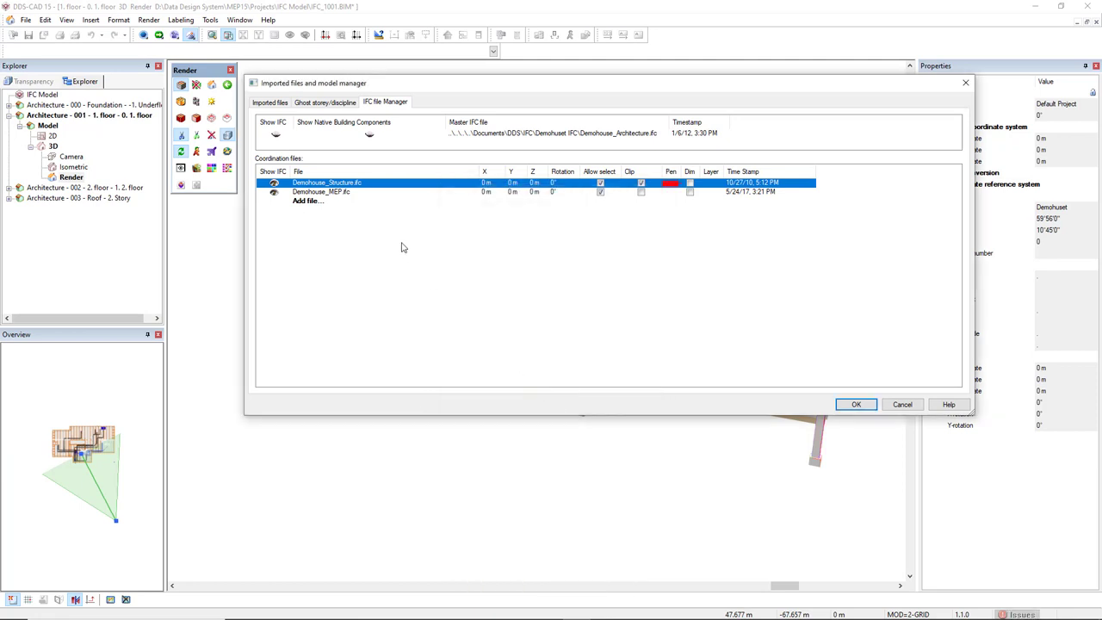
# Step: Assign pen 004 Green to Demohouse_MEP.ifc and close the file manager
pyautogui.click(673, 192)
pyautogui.click(632, 329)
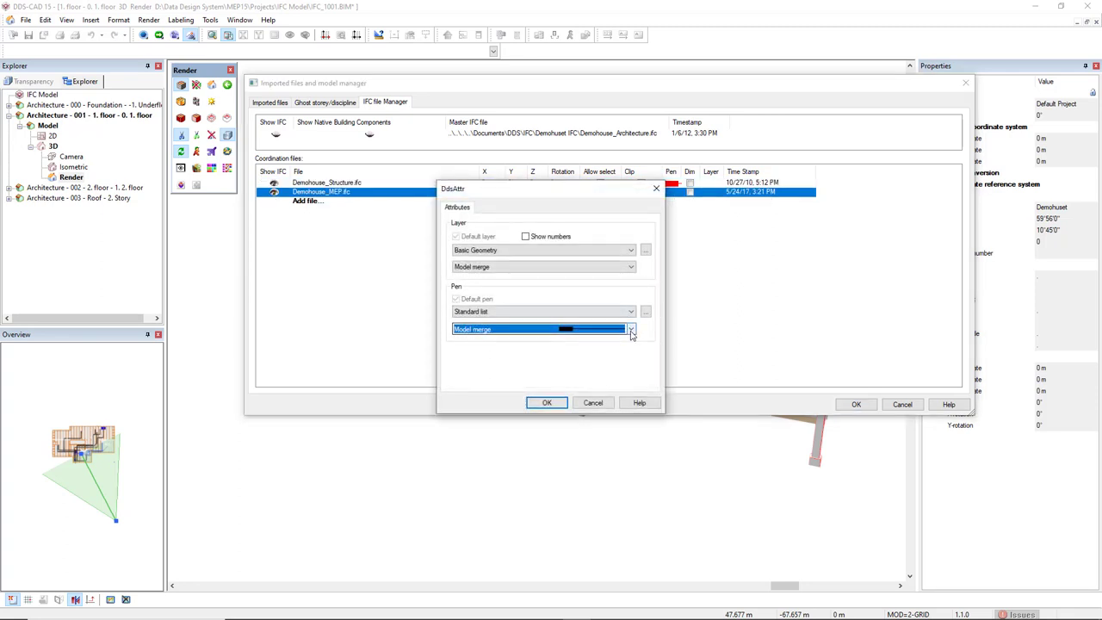
pyautogui.click(596, 392)
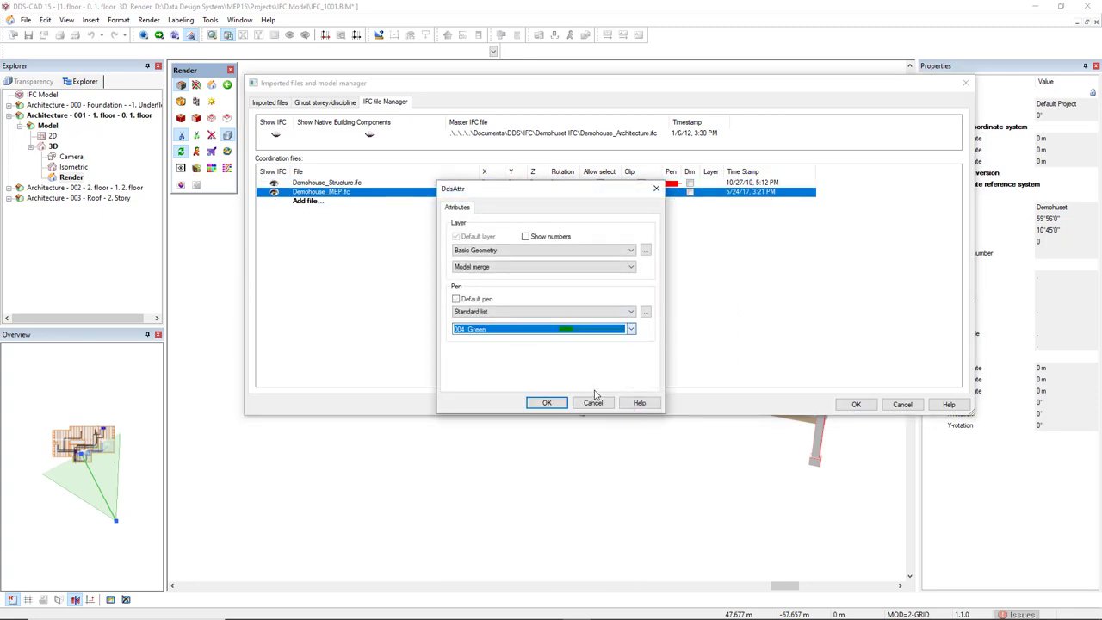
pyautogui.click(548, 403)
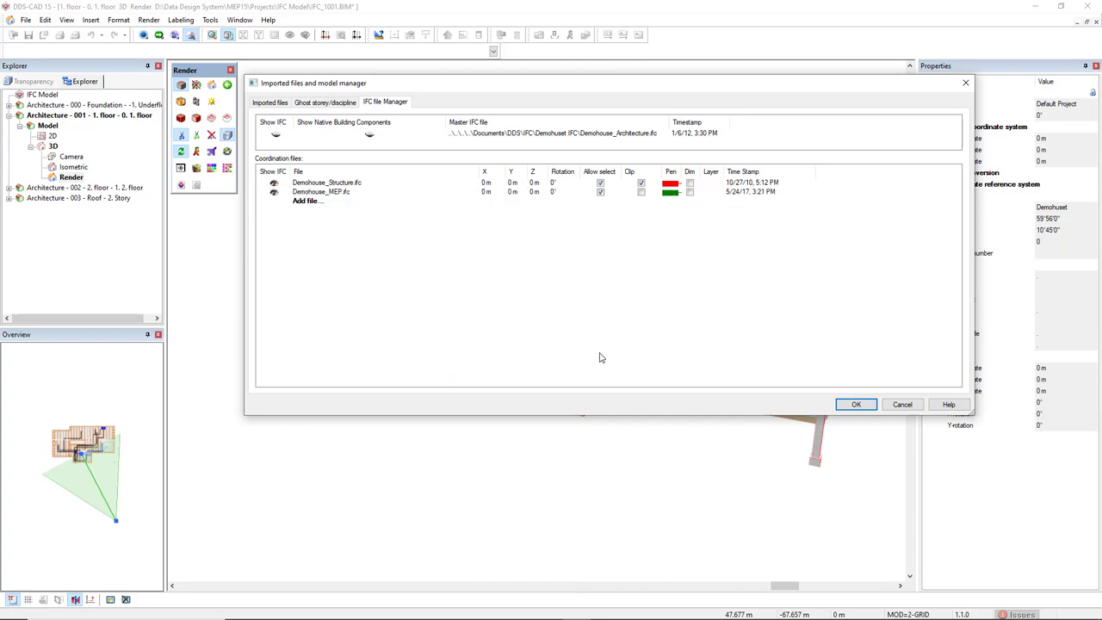
pyautogui.click(857, 405)
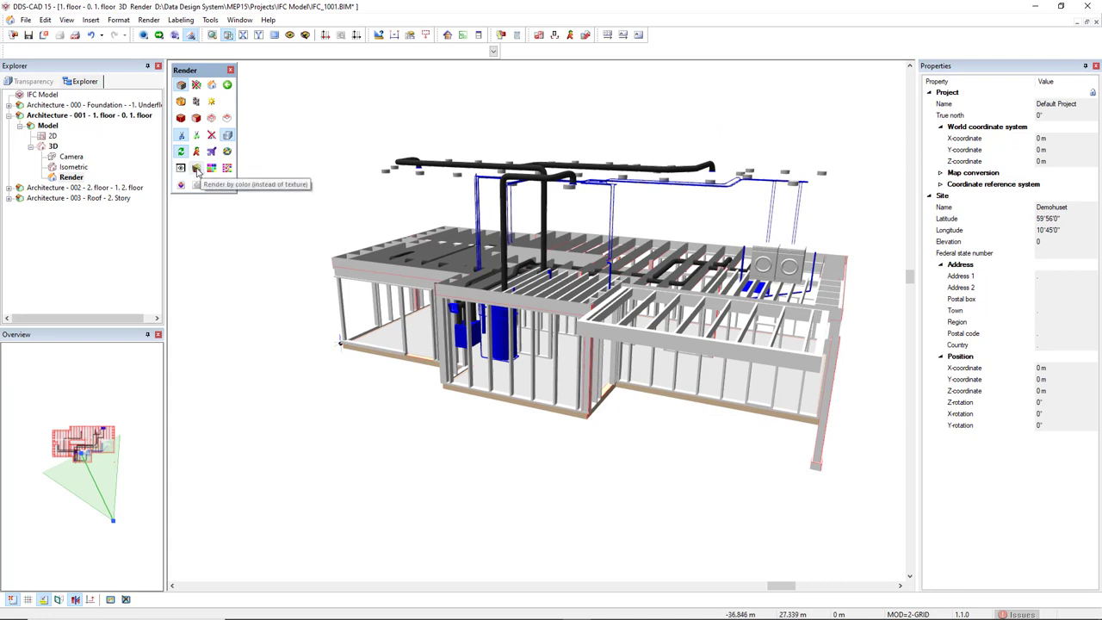
# Step: Render the 3D model by pen colour instead of texture
pyautogui.click(197, 169)
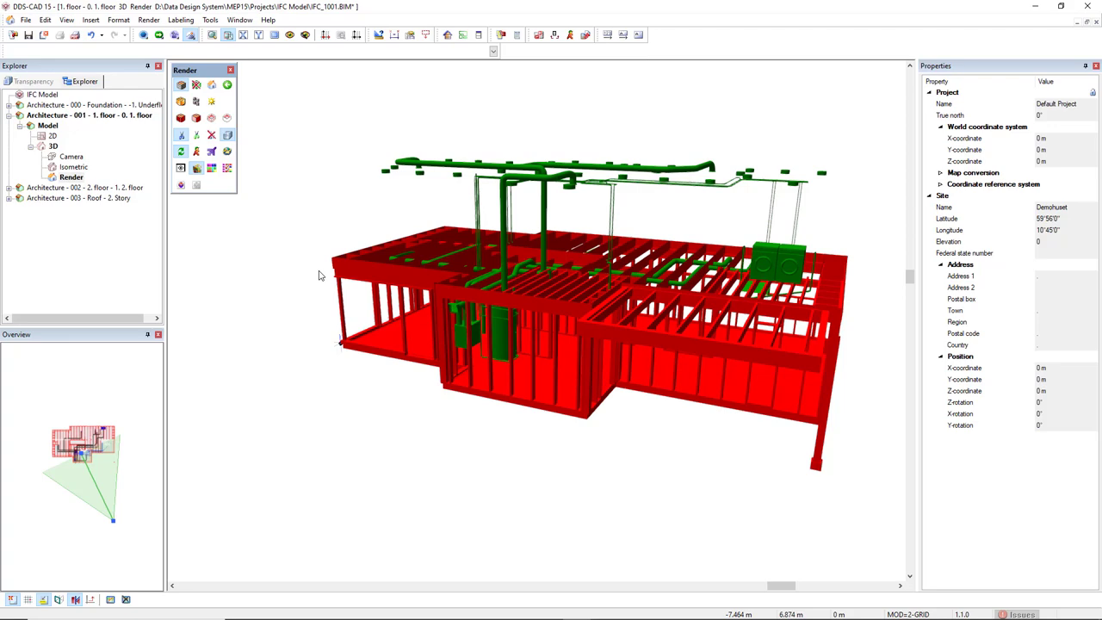
# Step: Uncheck Hvac in Demohouse_MEP.ifc's coordination filter and apply it to the model
pyautogui.click(496, 35)
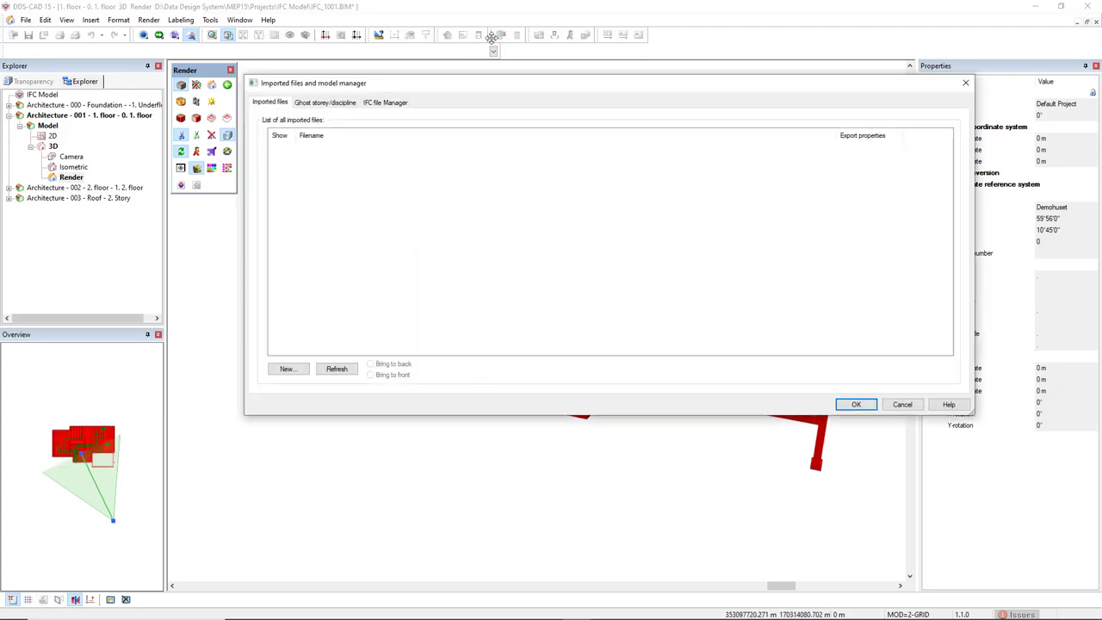
pyautogui.click(401, 103)
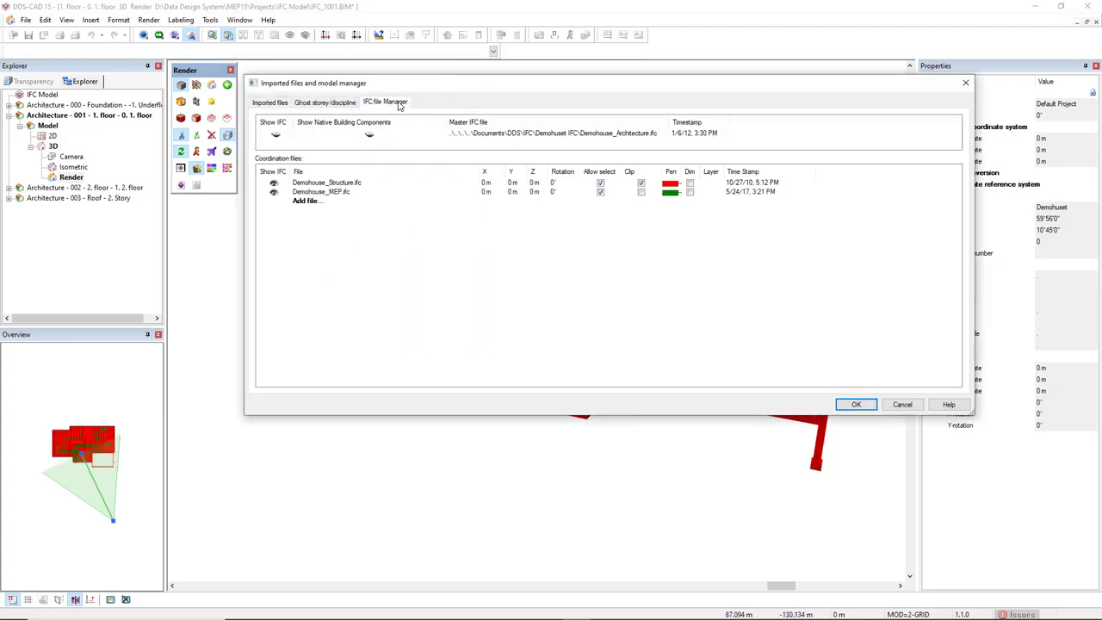
pyautogui.click(377, 192)
pyautogui.rightClick(377, 194)
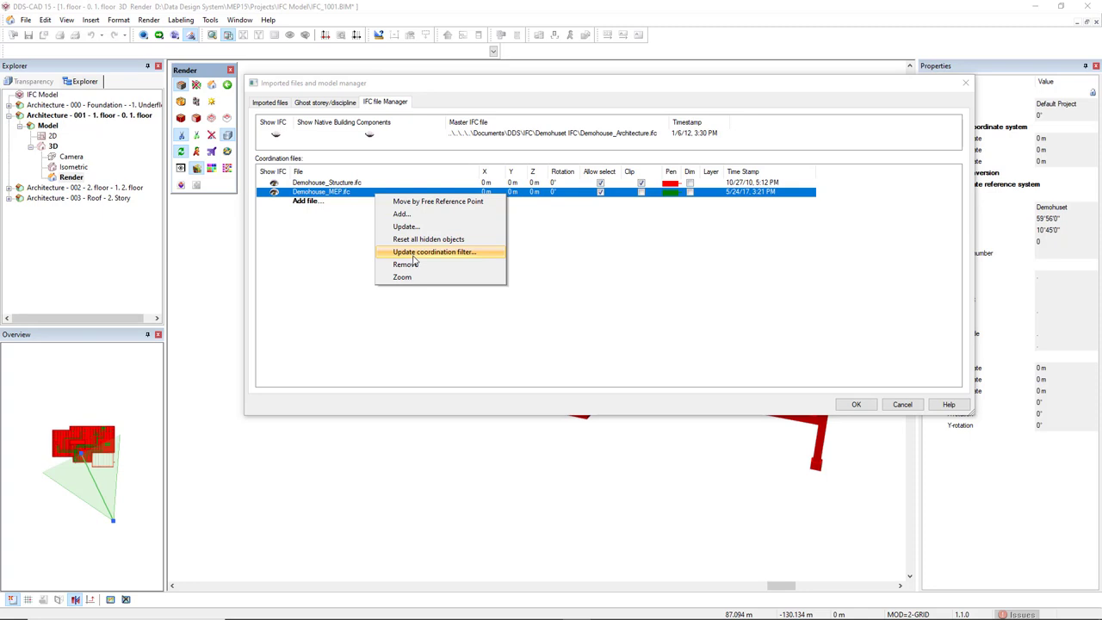
pyautogui.click(412, 256)
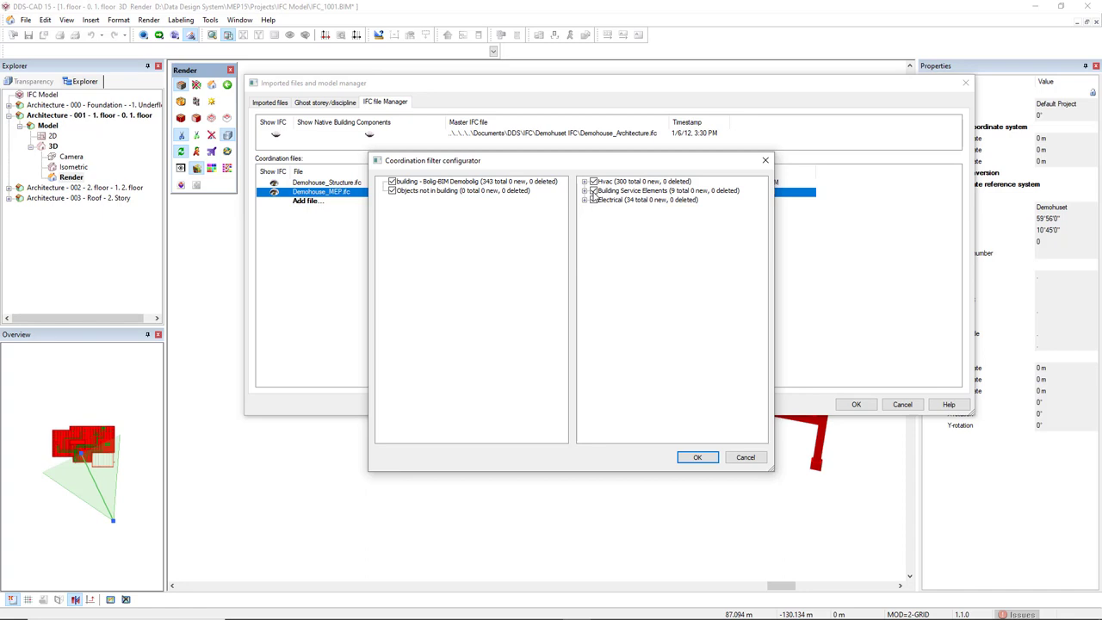
pyautogui.click(593, 192)
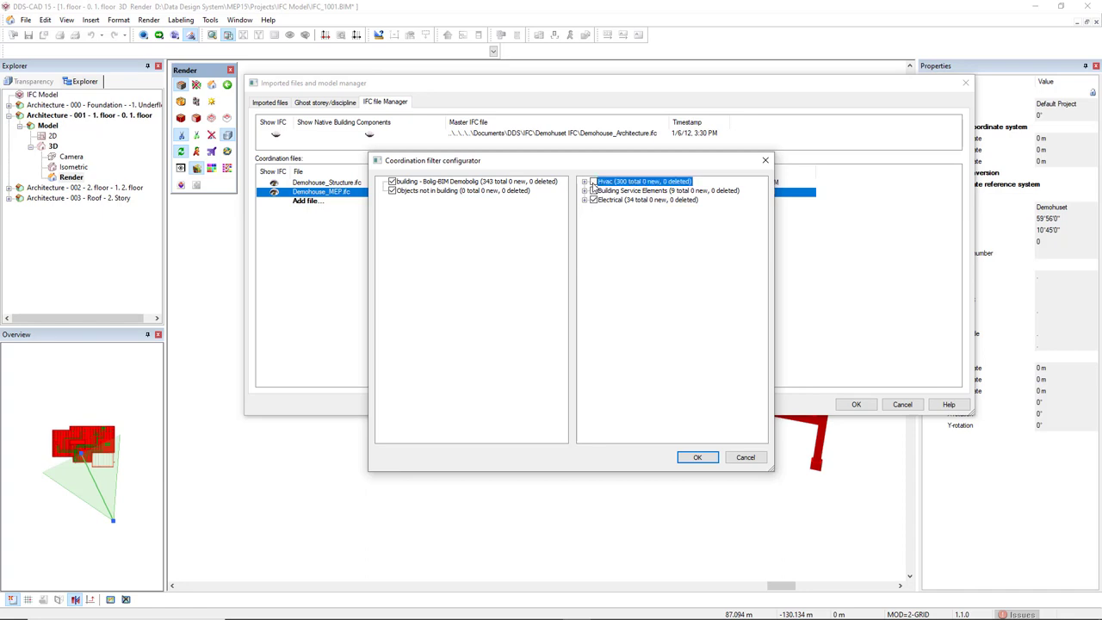
pyautogui.click(693, 459)
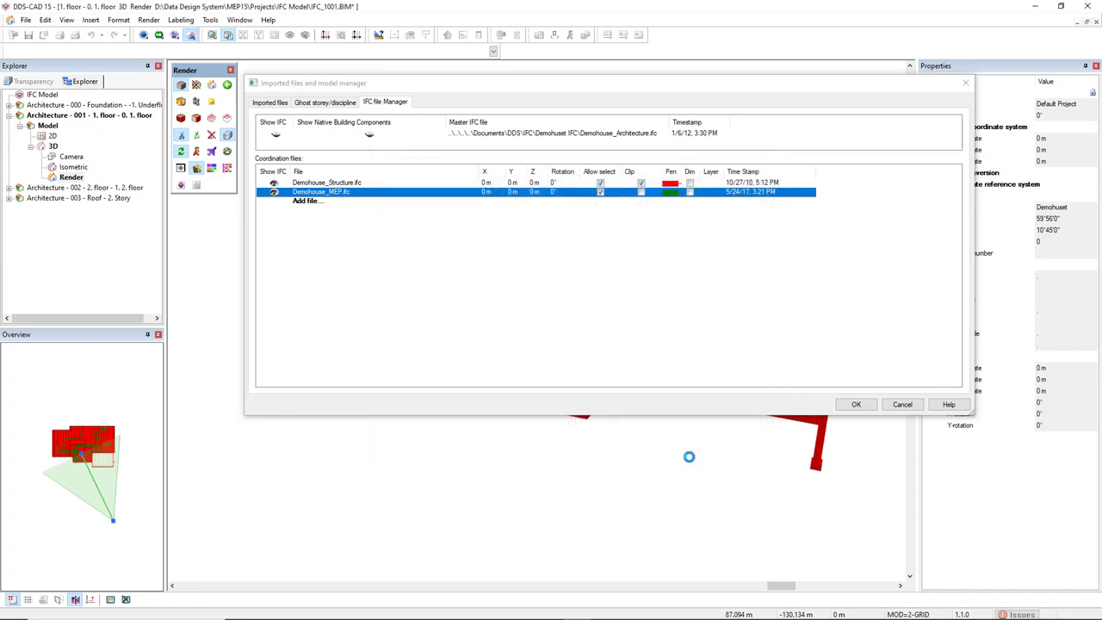
pyautogui.click(853, 405)
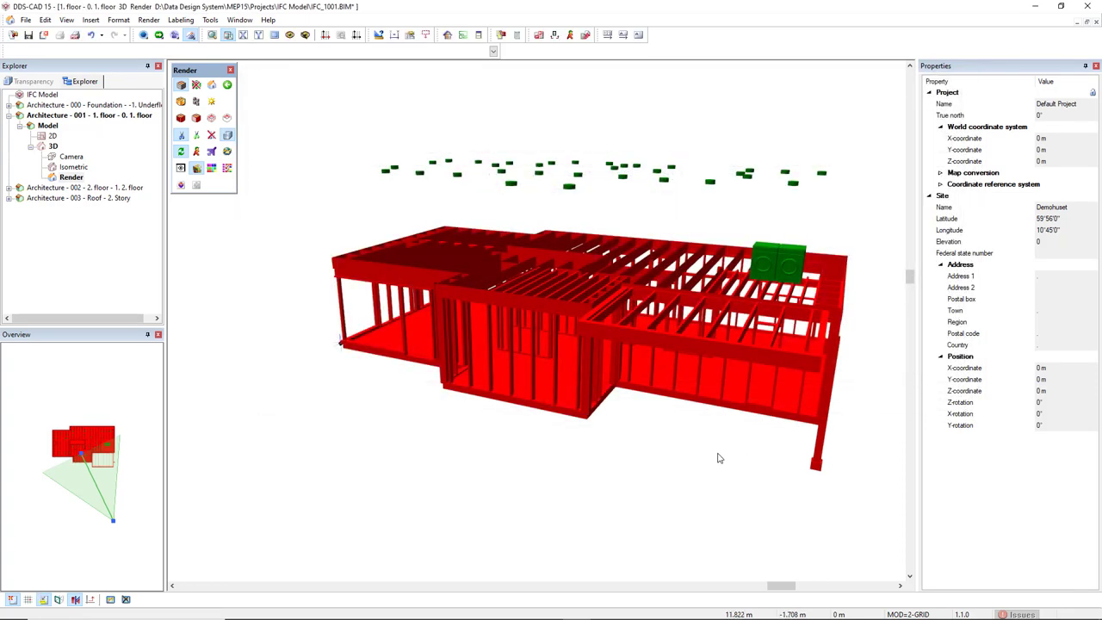
# Step: Open Demohouse_MEP.ifc as its own document from the IFC file Manager list
pyautogui.click(501, 34)
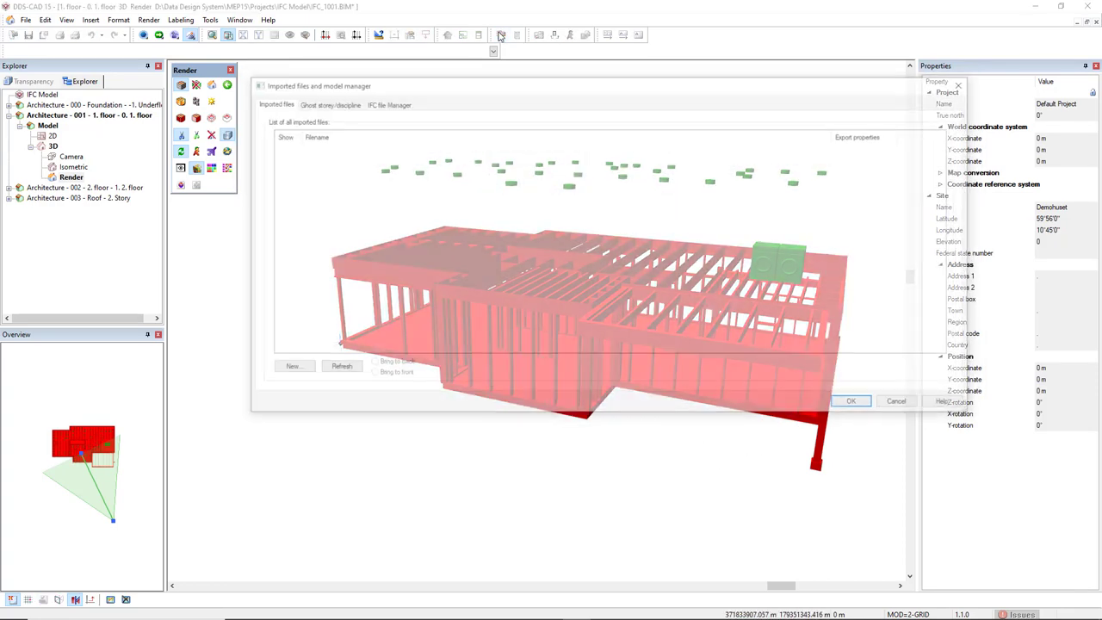
pyautogui.click(385, 102)
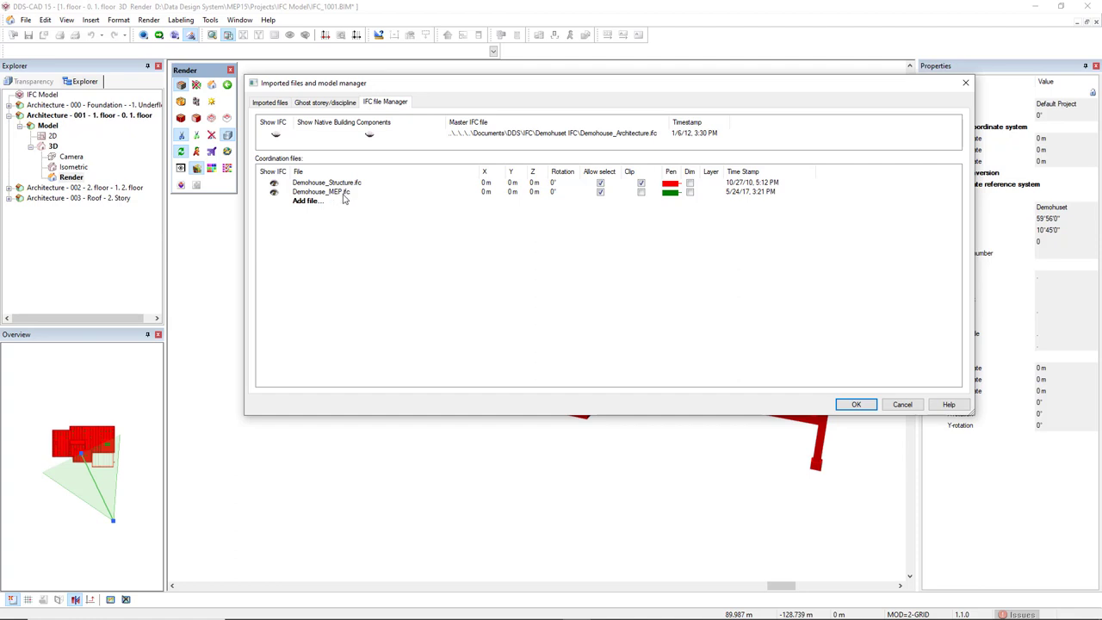
pyautogui.doubleClick(343, 193)
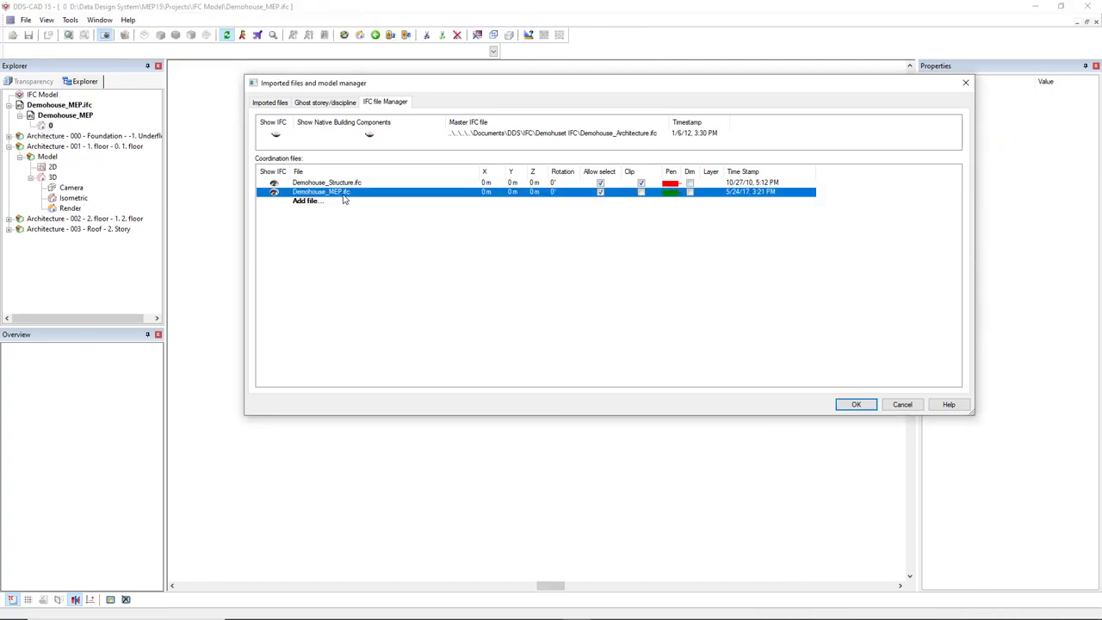
pyautogui.click(855, 404)
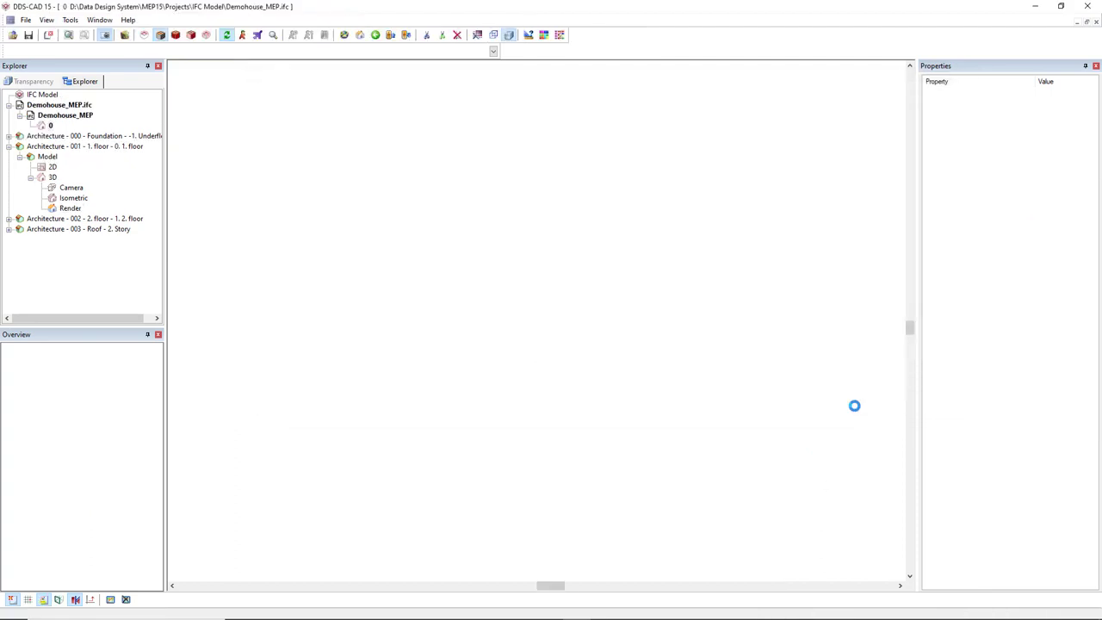
# Step: Orbit the standalone MEP model, then return to the 1. floor 3D Render view
pyautogui.moveTo(646, 300)
pyautogui.mouseDown(button='middle')
pyautogui.moveTo(594, 342)
pyautogui.moveTo(543, 259)
pyautogui.mouseUp(button='middle')
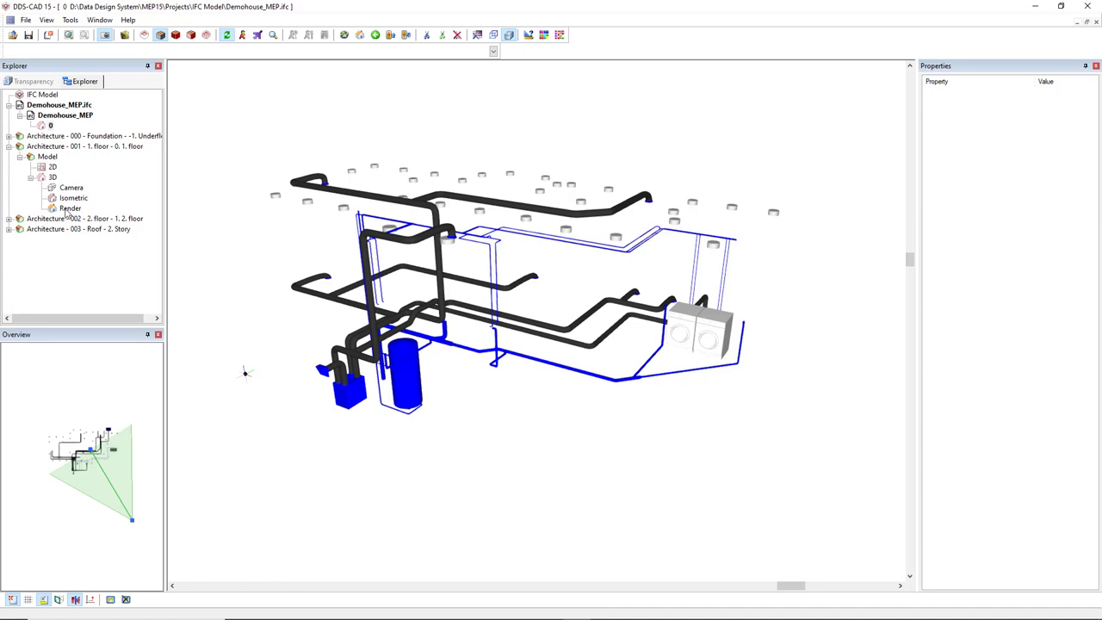
pyautogui.doubleClick(69, 208)
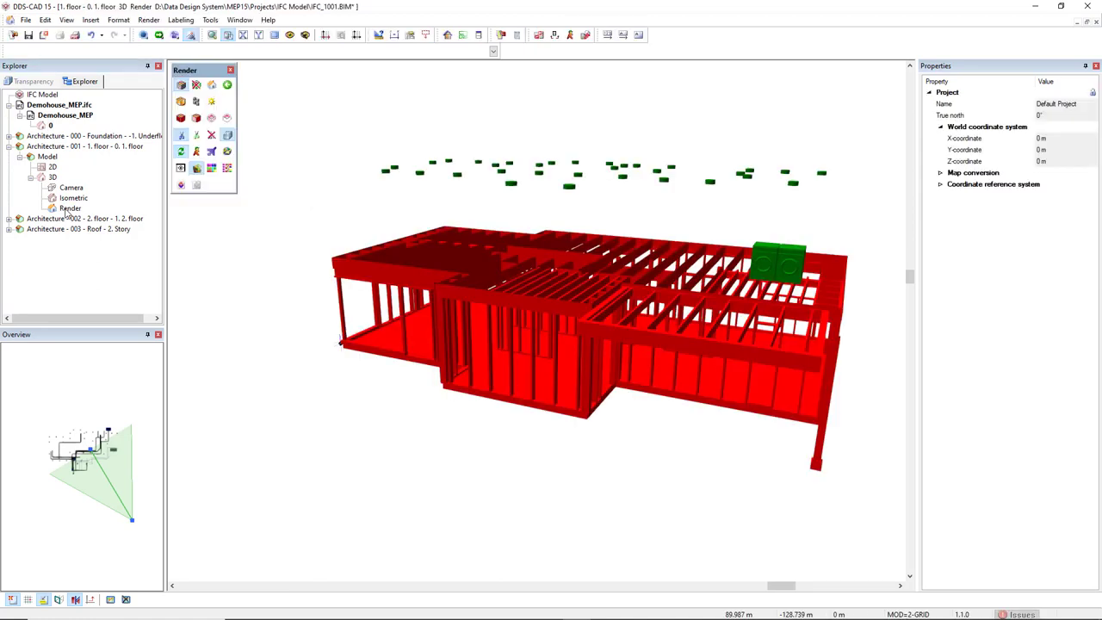